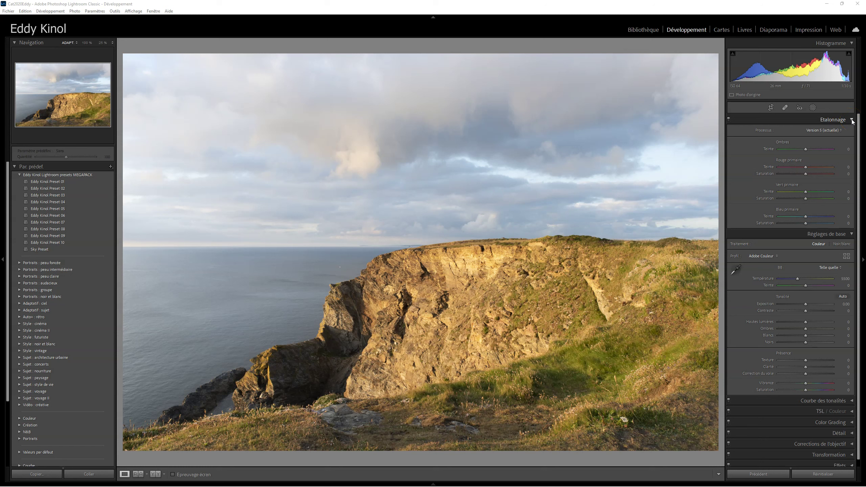
# - Try to reorder the Develop panels by placing Effets directly below Etalonnage, and cancel the customization
pyautogui.scroll(-1, 804, 324)
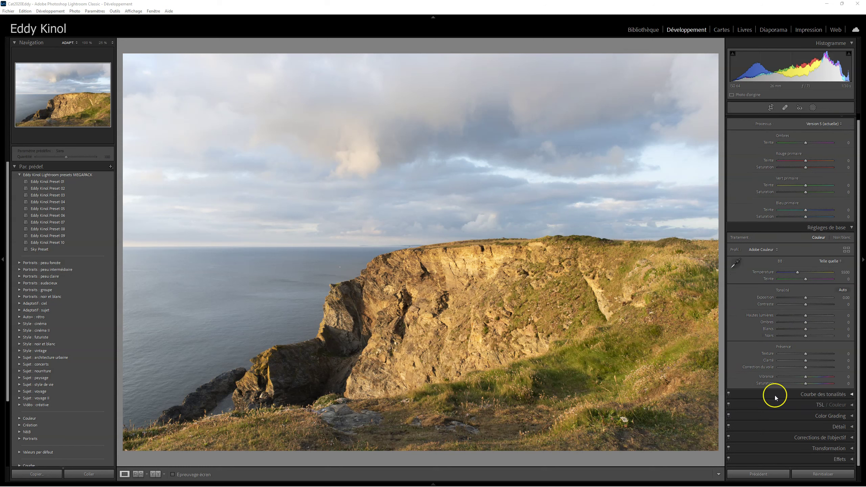
pyautogui.scroll(1, 814, 169)
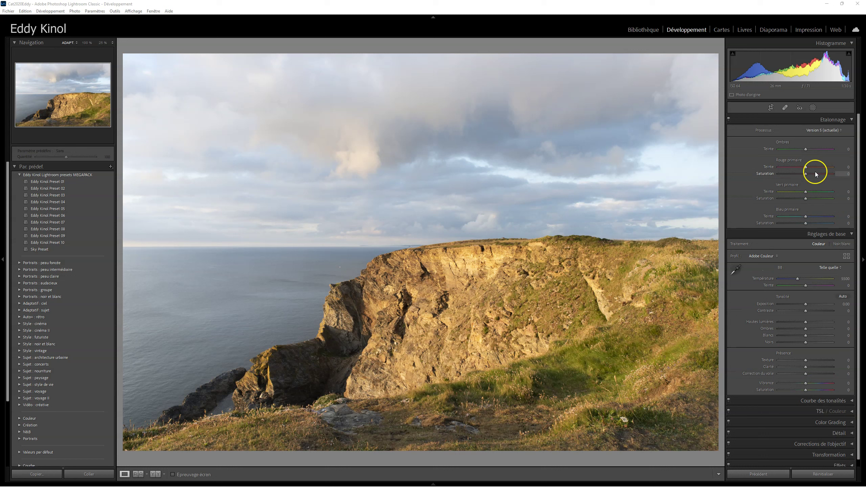
pyautogui.rightClick(806, 121)
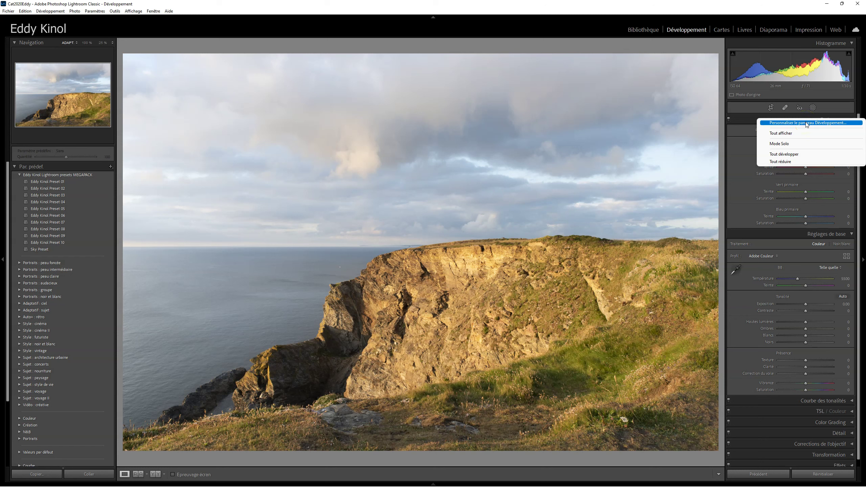
pyautogui.click(806, 123)
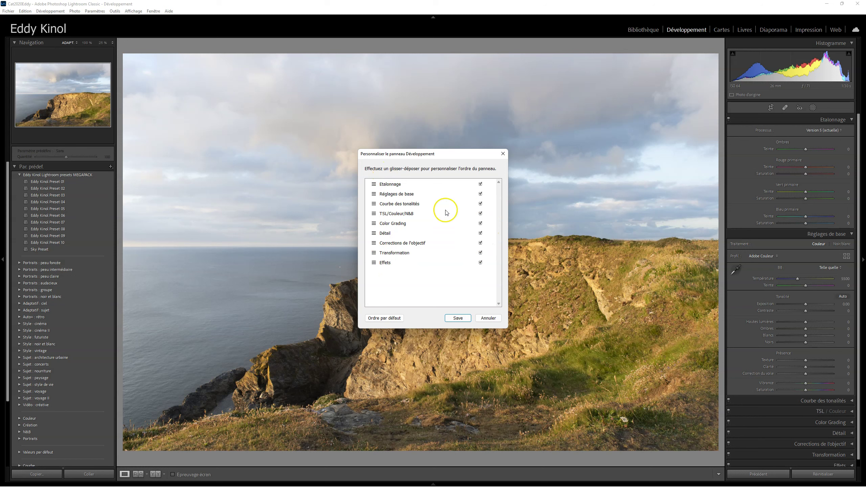
pyautogui.moveTo(373, 262); pyautogui.dragTo(376, 192)
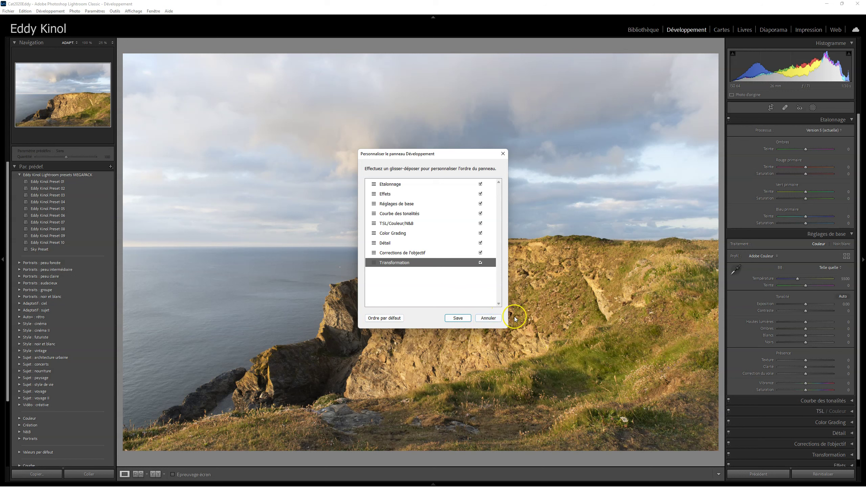
pyautogui.click(495, 320)
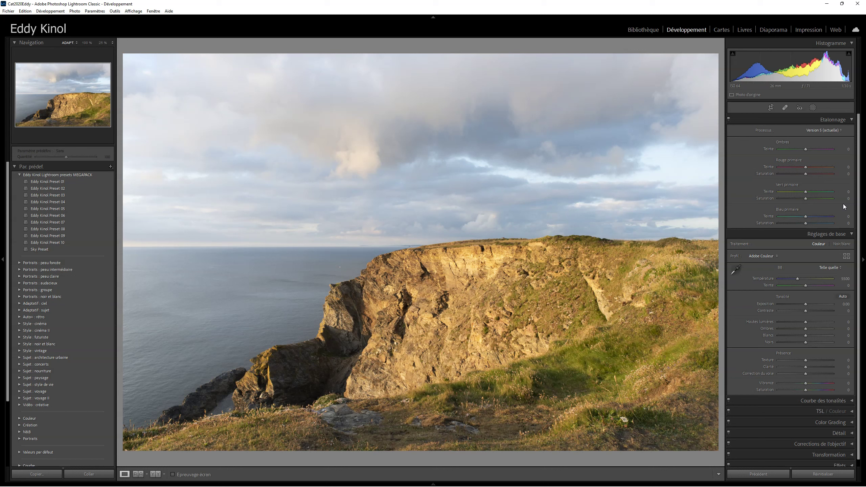
# - Look through the available process versions in the calibration settings without choosing another one
pyautogui.click(841, 205)
pyautogui.click(792, 194)
pyautogui.click(840, 131)
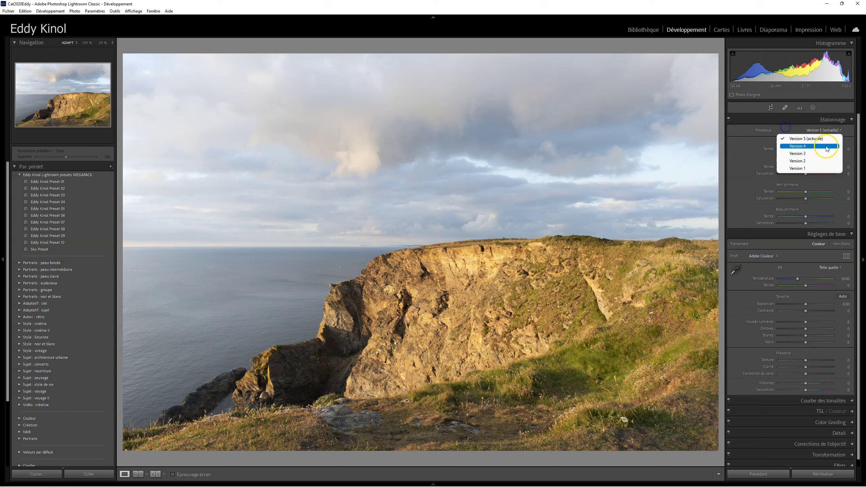
pyautogui.click(745, 151)
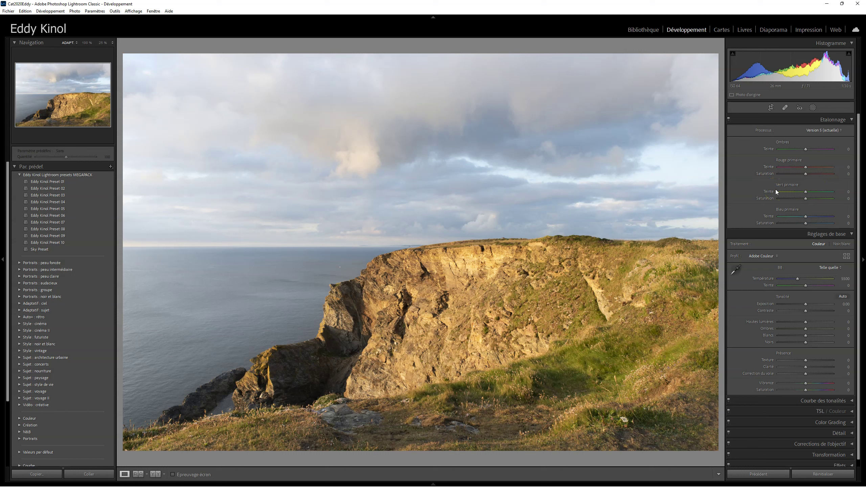
# - Try the green primary hue at -100 and reset it to its default
pyautogui.click(802, 200)
pyautogui.click(806, 194)
pyautogui.moveTo(805, 193); pyautogui.dragTo(775, 192)
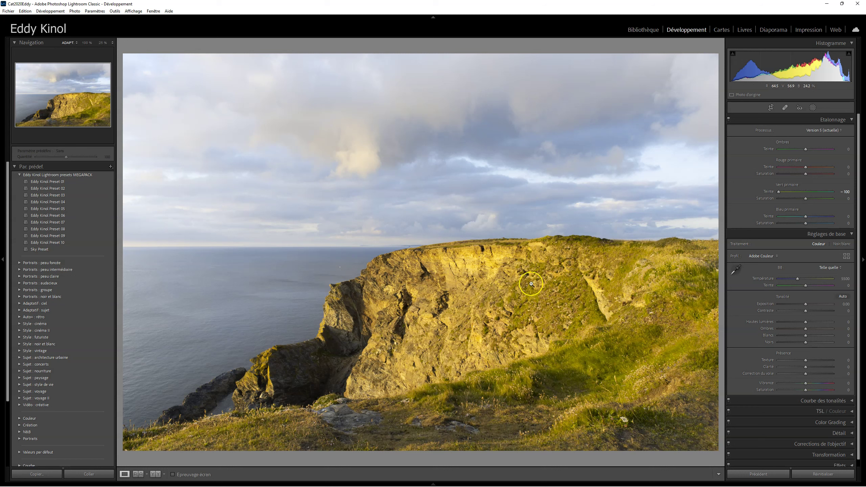
pyautogui.doubleClick(779, 191)
# - Try the green primary saturation at +100 and reset the green primary hue and saturation to their defaults
pyautogui.moveTo(803, 199); pyautogui.dragTo(839, 198)
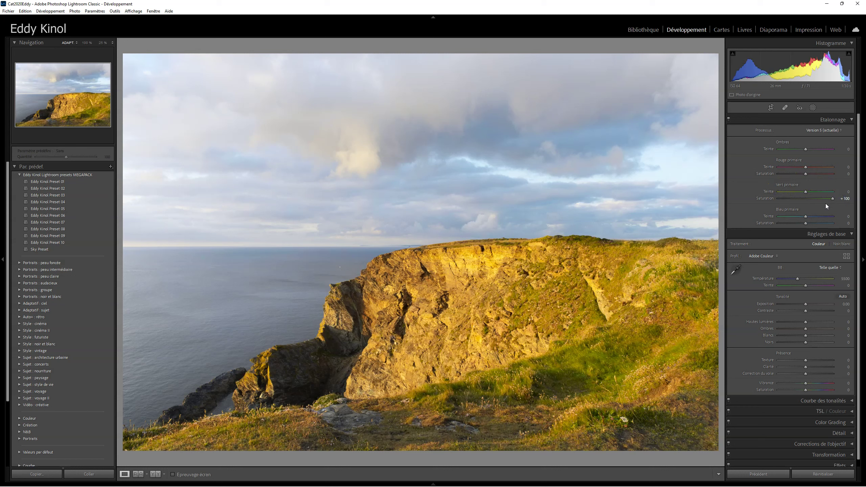
pyautogui.click(831, 199)
pyautogui.moveTo(834, 201); pyautogui.dragTo(796, 191)
pyautogui.doubleClick(814, 199)
pyautogui.doubleClick(808, 191)
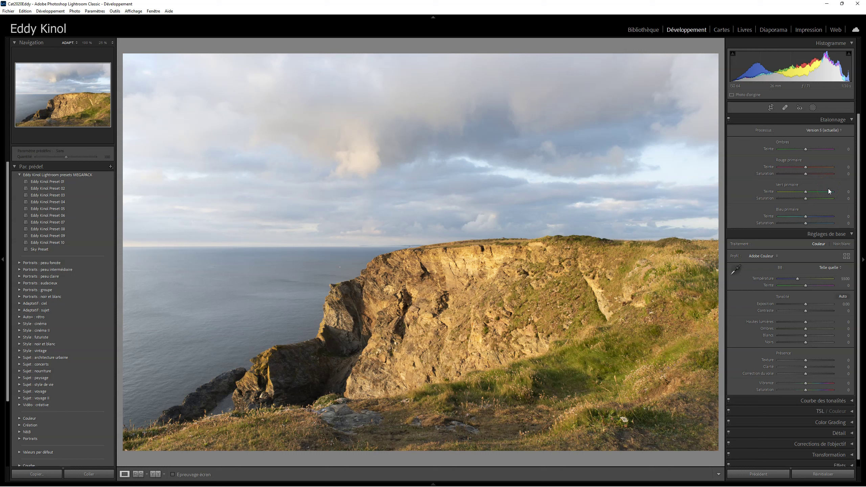
pyautogui.click(777, 259)
pyautogui.click(789, 211)
pyautogui.click(788, 210)
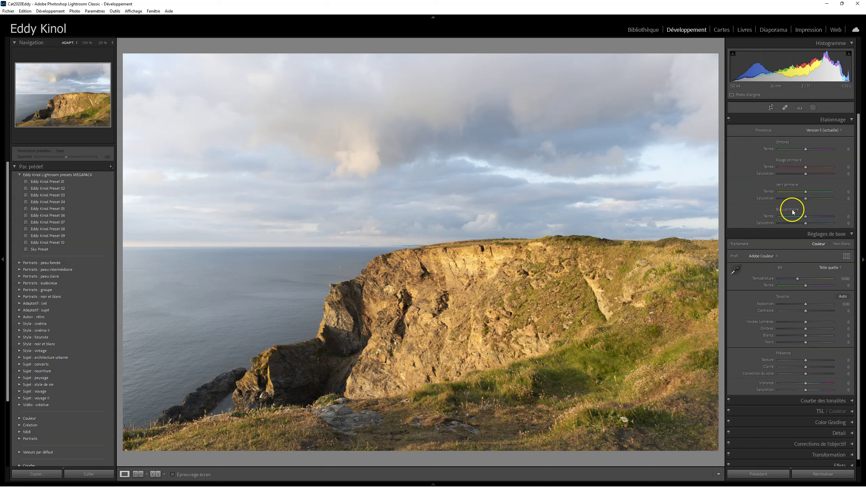
# - Try the green primary saturation at +79 and return it to 0
pyautogui.click(806, 199)
pyautogui.moveTo(807, 201); pyautogui.dragTo(827, 199)
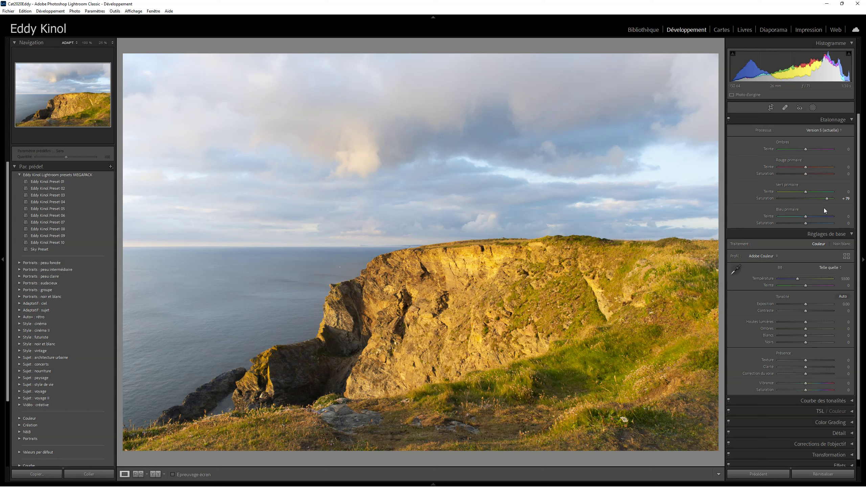
pyautogui.click(826, 202)
pyautogui.moveTo(826, 199); pyautogui.dragTo(804, 201)
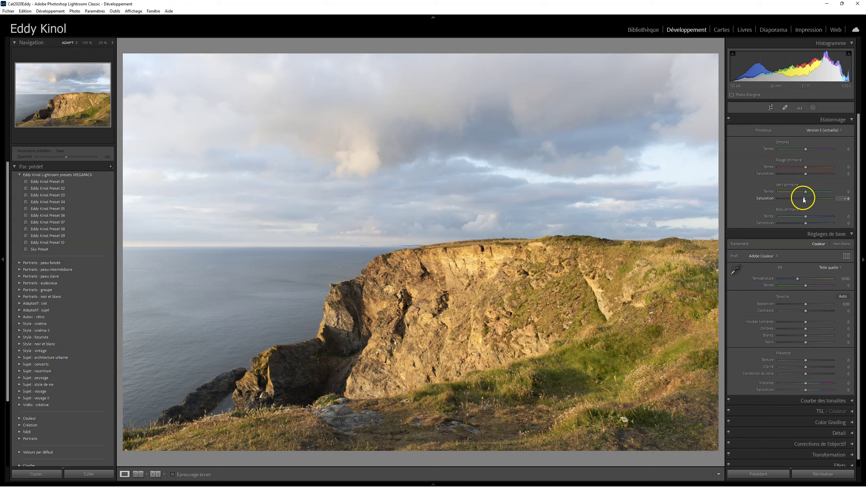
pyautogui.moveTo(804, 199); pyautogui.dragTo(805, 199)
pyautogui.click(797, 208)
pyautogui.click(797, 207)
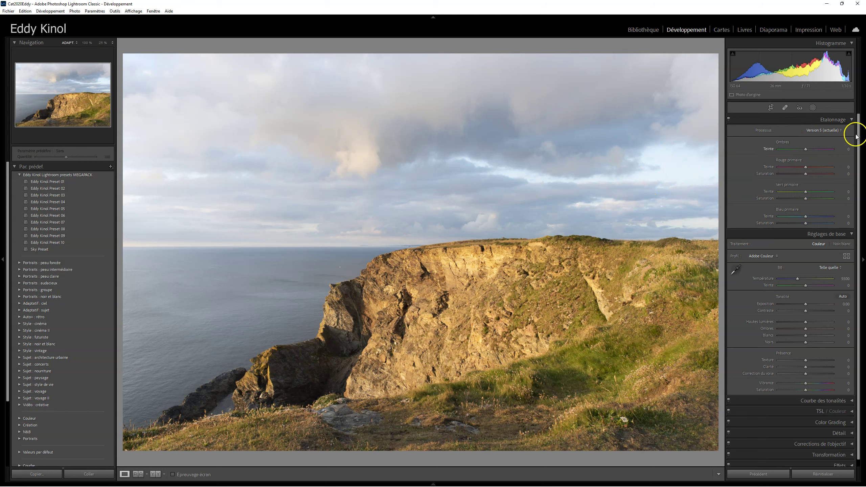
# - Set the green primary to hue -39 and saturation +19, and the red primary to hue -20 and saturation +29
pyautogui.moveTo(807, 194)
pyautogui.mouseDown()
pyautogui.moveTo(795, 193)
pyautogui.moveTo(809, 203)
pyautogui.mouseUp()
pyautogui.click(806, 199)
pyautogui.click(804, 173)
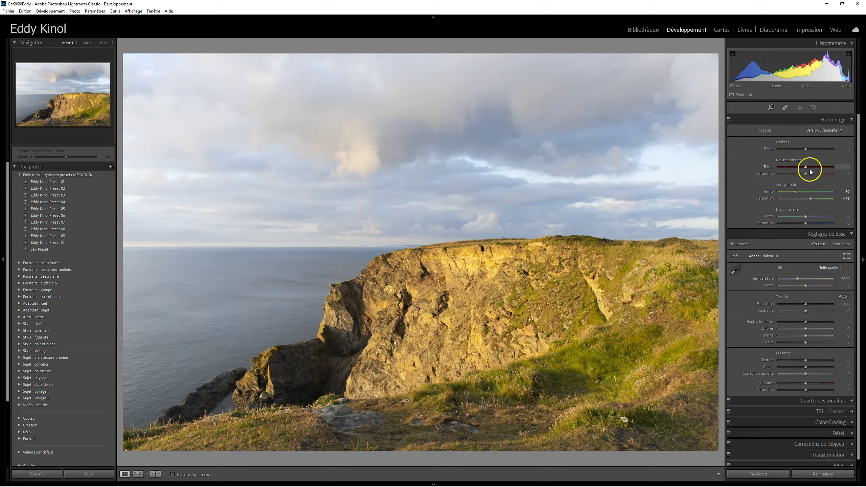
pyautogui.click(806, 174)
pyautogui.moveTo(806, 175); pyautogui.dragTo(801, 168)
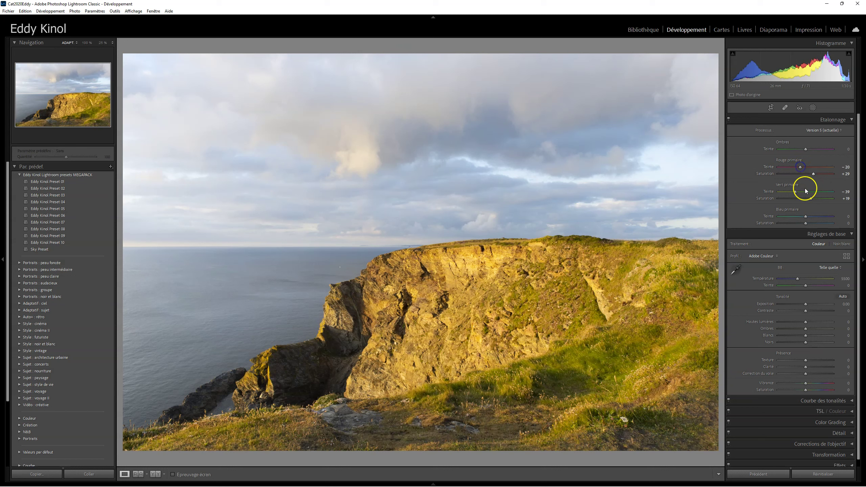
# - Set the blue primary hue to +15 and saturation to +14, and compare the photo with calibration off and on
pyautogui.moveTo(807, 217); pyautogui.dragTo(810, 222)
pyautogui.click(729, 119)
pyautogui.click(729, 119)
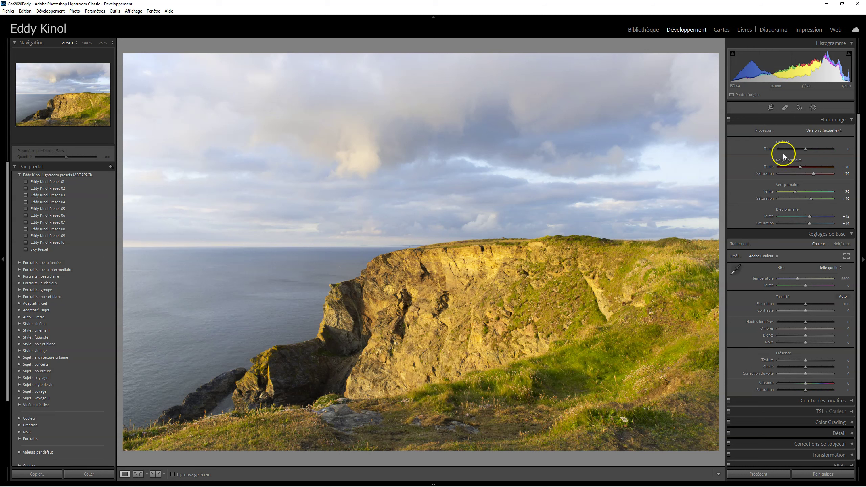
# - Try the shadows tint, return it to 0, and compare the photo with calibration off and on
pyautogui.click(806, 151)
pyautogui.moveTo(807, 151)
pyautogui.mouseDown()
pyautogui.moveTo(820, 149)
pyautogui.moveTo(787, 150)
pyautogui.moveTo(806, 152)
pyautogui.mouseUp()
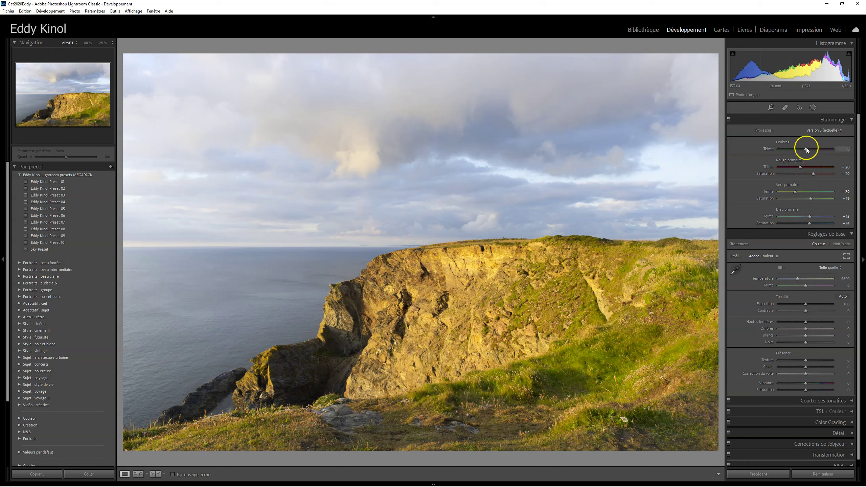
pyautogui.click(728, 119)
pyautogui.click(728, 120)
pyautogui.click(728, 119)
pyautogui.click(728, 119)
# - Set shadows tint +9, red primary hue -4 and saturation +21, green primary hue -20 and saturation +11, and blue primary hue 0
pyautogui.moveTo(800, 167); pyautogui.dragTo(806, 216)
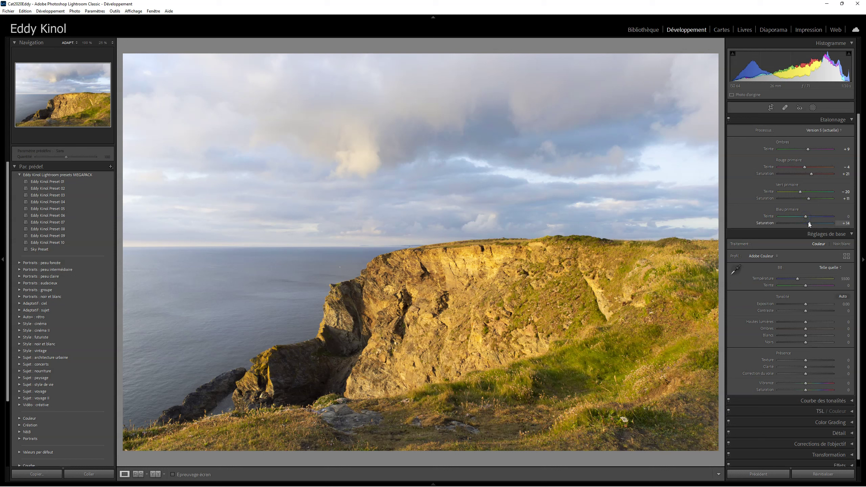
pyautogui.click(729, 119)
pyautogui.click(729, 120)
pyautogui.click(808, 177)
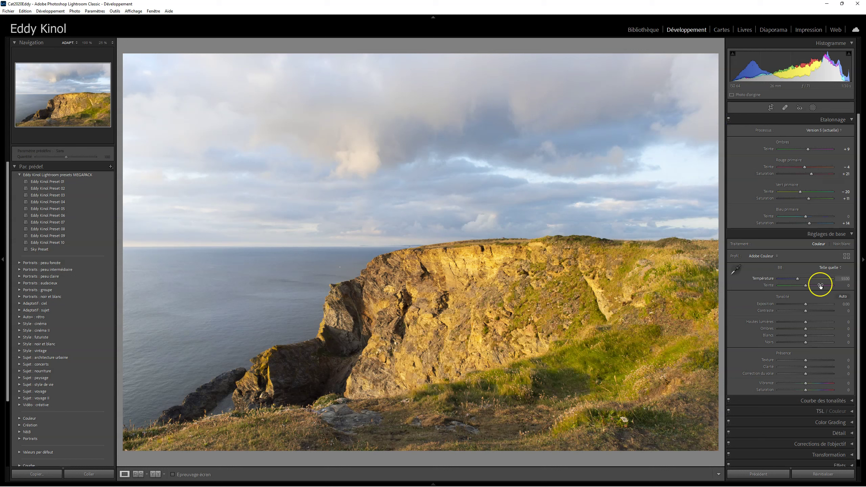
# - Apply the Camera Matching profile Appareil photo Plat and compare the photo with calibration off and on
pyautogui.click(846, 256)
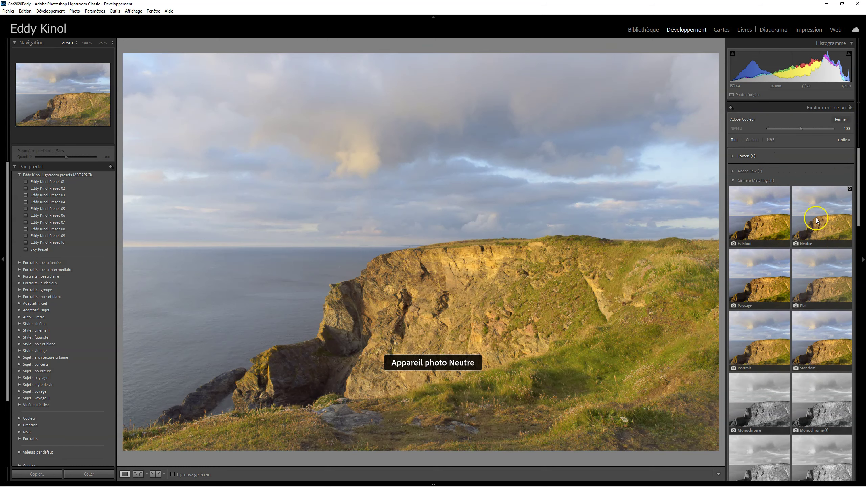
pyautogui.click(817, 276)
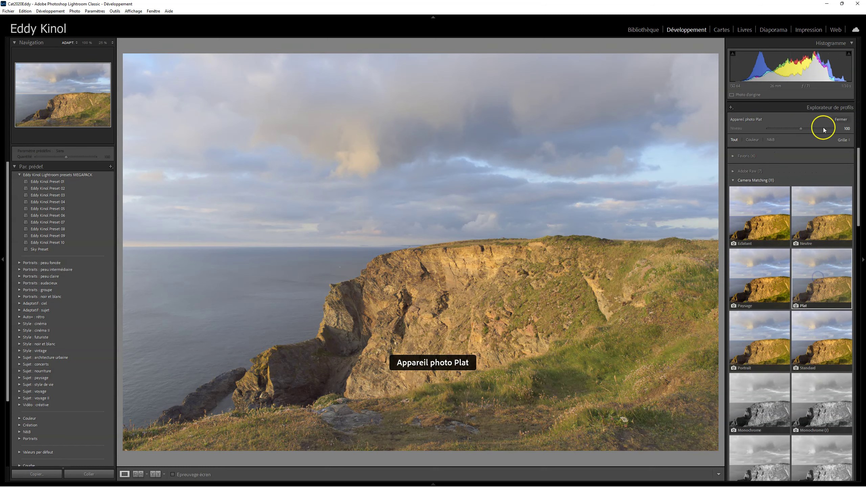
pyautogui.click(733, 180)
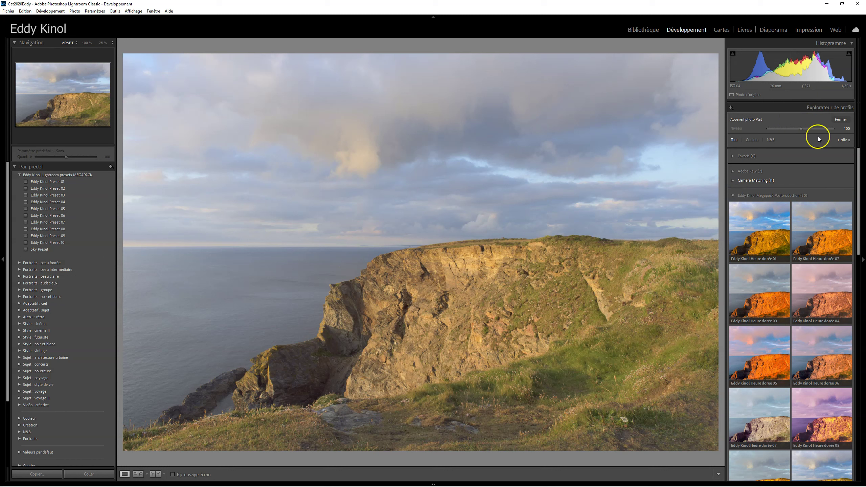
pyautogui.click(840, 119)
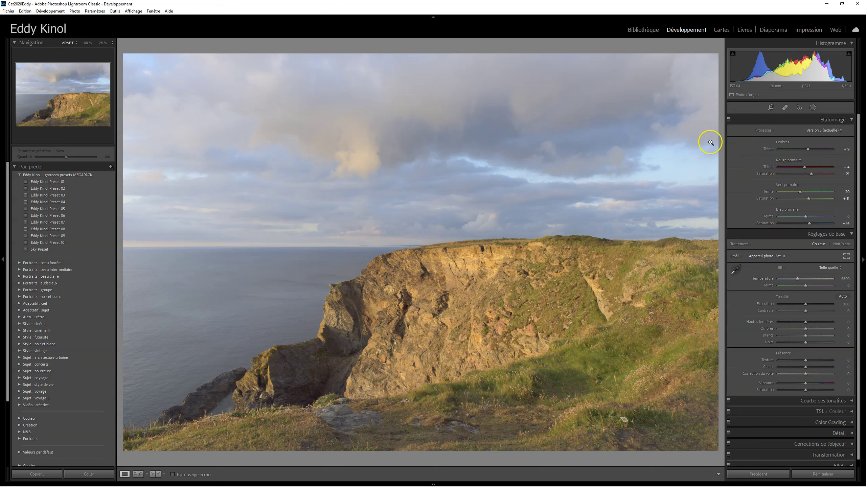
pyautogui.click(728, 119)
pyautogui.click(729, 119)
# - Set the white balance to Auto and apply automatic tone adjustments to the photo
pyautogui.click(837, 268)
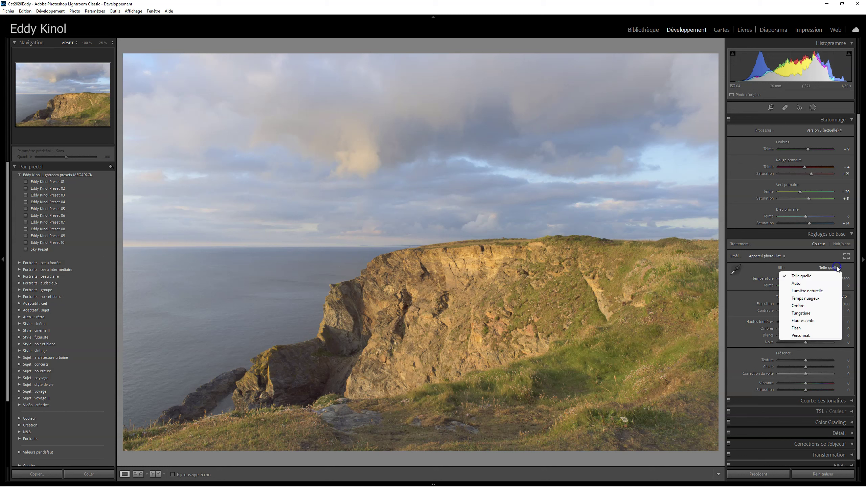
pyautogui.click(814, 282)
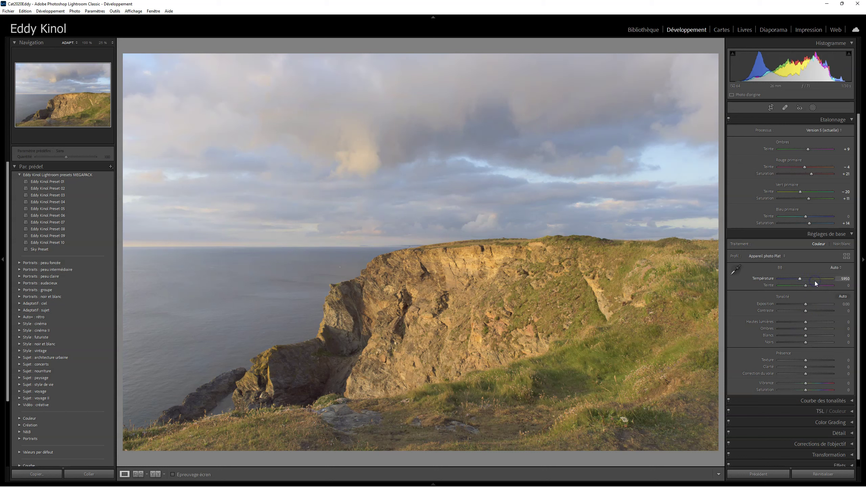
pyautogui.click(845, 297)
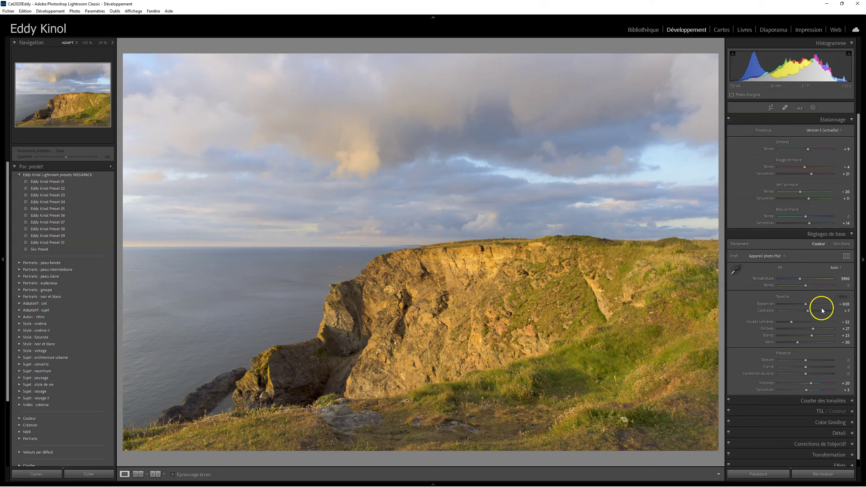
# - Compare the photo before and after all edits, and with only the calibration turned off and on
pyautogui.press('\\')
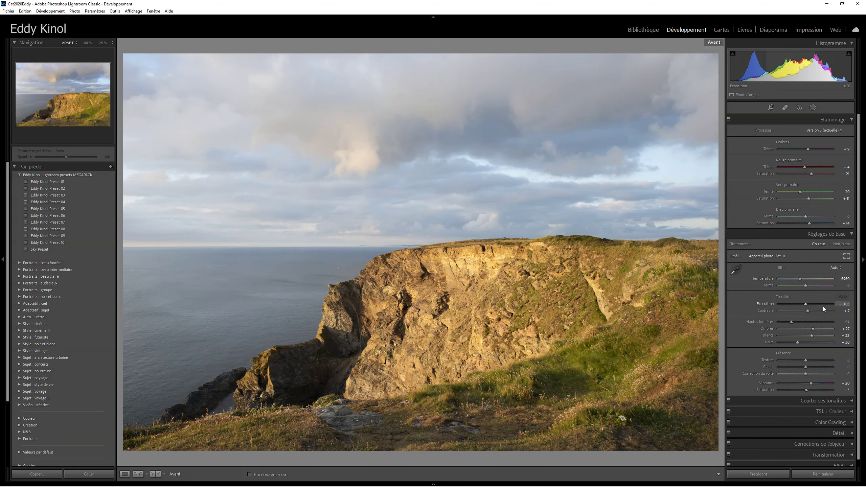
pyautogui.press('\\')
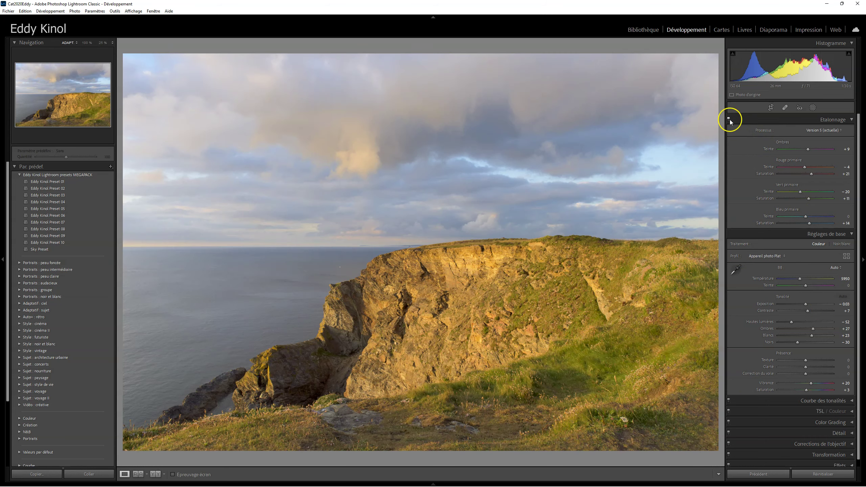
pyautogui.click(729, 120)
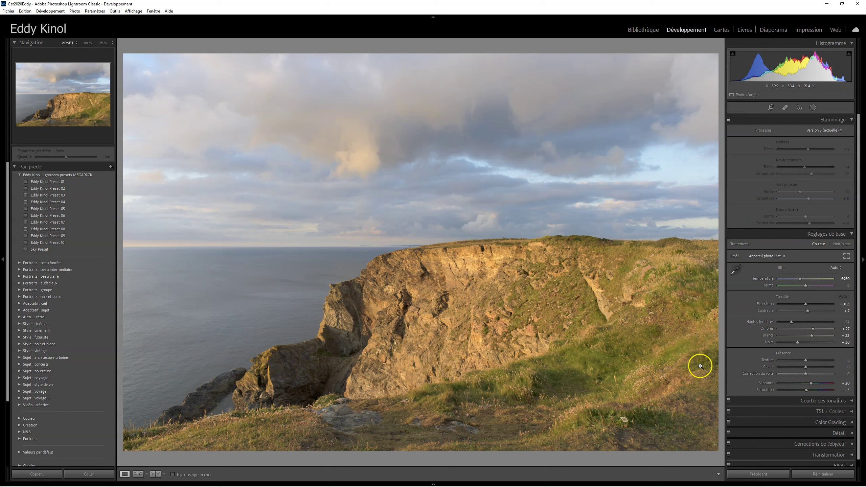
pyautogui.click(729, 120)
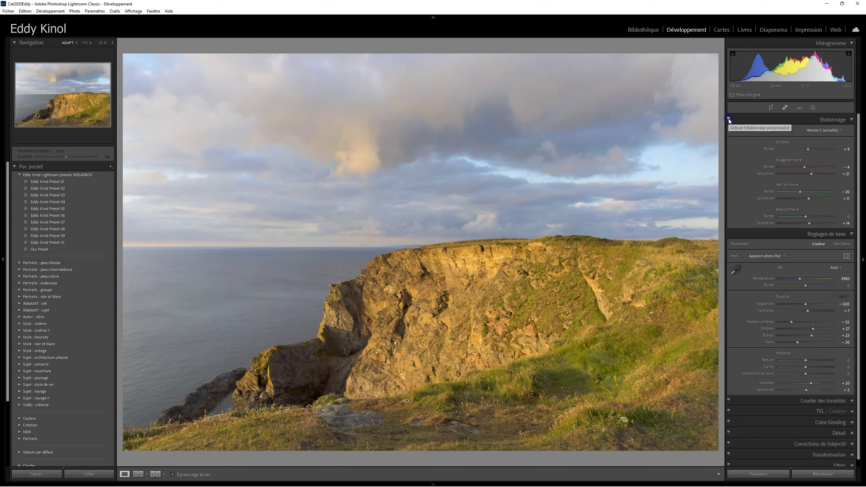
pyautogui.click(723, 119)
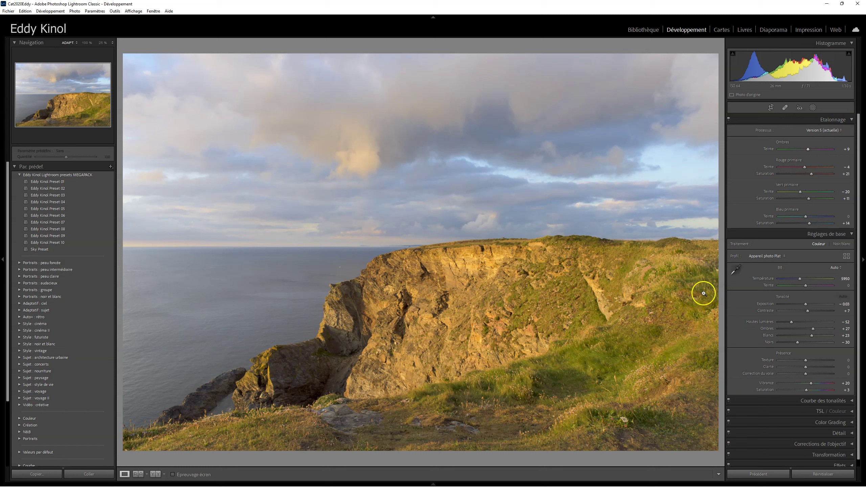
# - Reset all develop settings and enable chromatic aberration removal and profile correction in the lens corrections
pyautogui.click(823, 474)
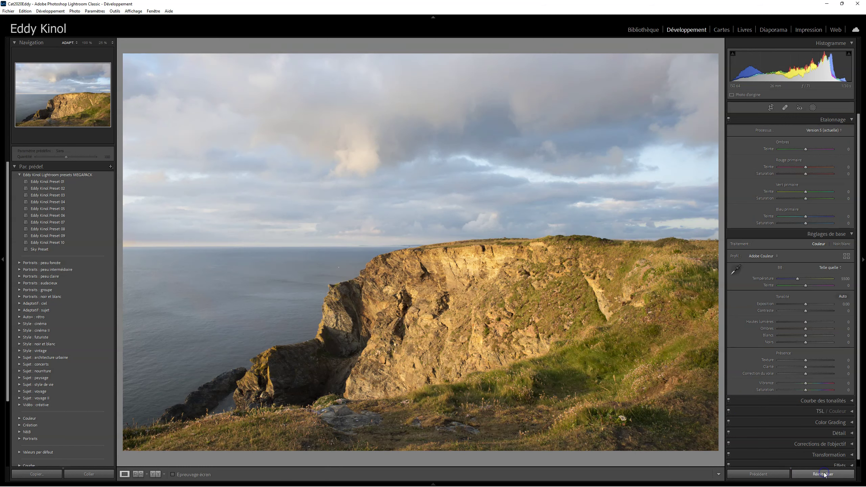
pyautogui.click(839, 444)
pyautogui.click(749, 358)
pyautogui.click(750, 366)
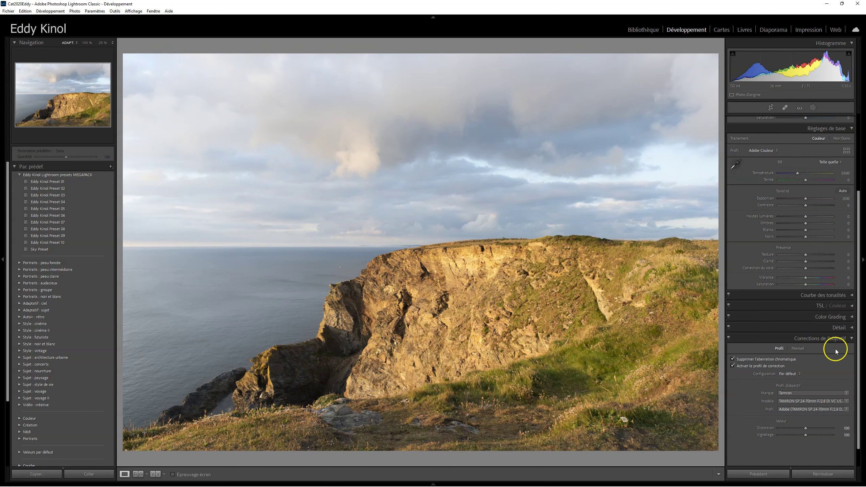
# - Set the white balance and tone adjustments to Auto and apply the Adobe Paysage profile to the cliff photo
pyautogui.click(830, 338)
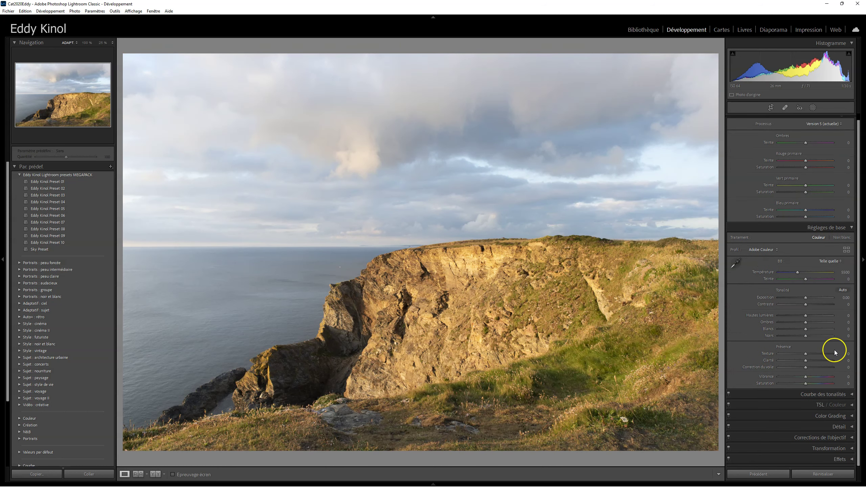
pyautogui.click(840, 261)
pyautogui.click(822, 277)
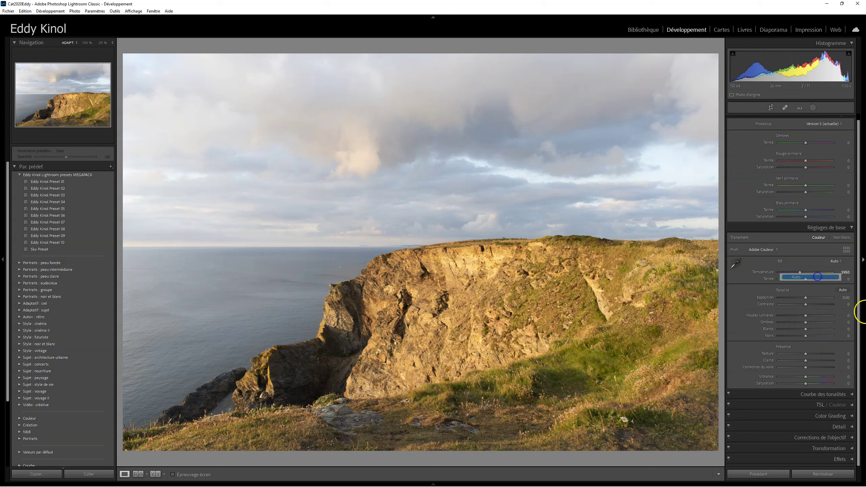
pyautogui.click(843, 290)
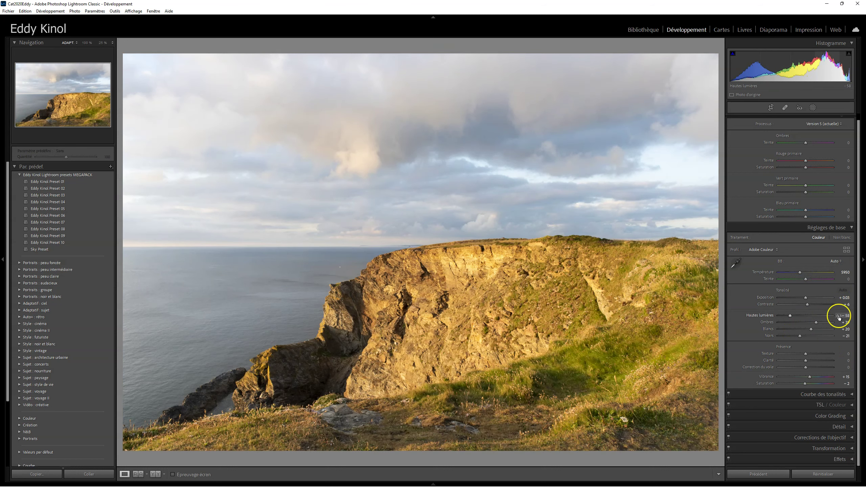
pyautogui.click(774, 250)
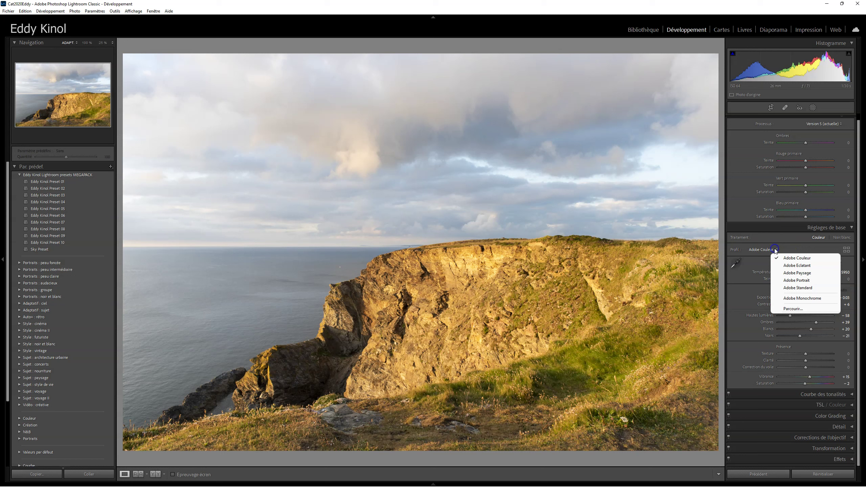
pyautogui.click(804, 274)
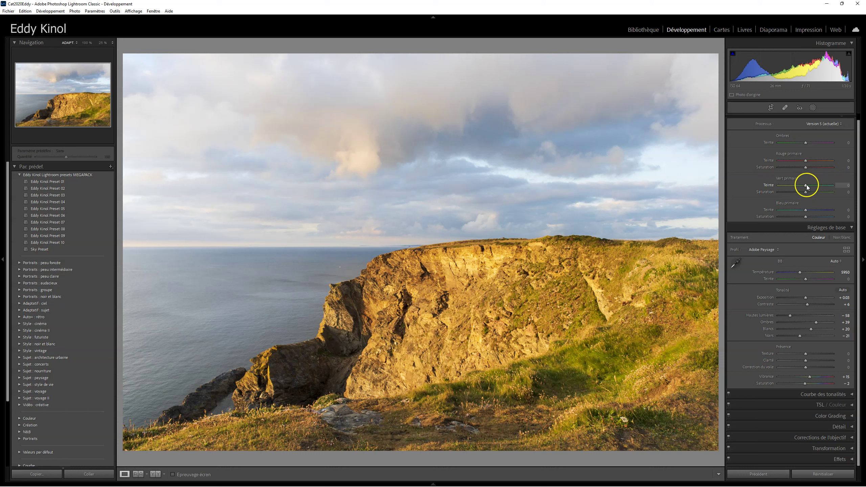
# - Set the calibration's green primary to hue +19 and saturation +30
pyautogui.moveTo(802, 187)
pyautogui.mouseDown()
pyautogui.moveTo(790, 187)
pyautogui.moveTo(825, 184)
pyautogui.moveTo(782, 187)
pyautogui.moveTo(814, 188)
pyautogui.mouseUp()
pyautogui.click(806, 193)
pyautogui.moveTo(806, 193); pyautogui.dragTo(803, 211)
# - Set the blue primary's saturation to +34, try a hue of -20, and reset that hue to 0
pyautogui.click(807, 211)
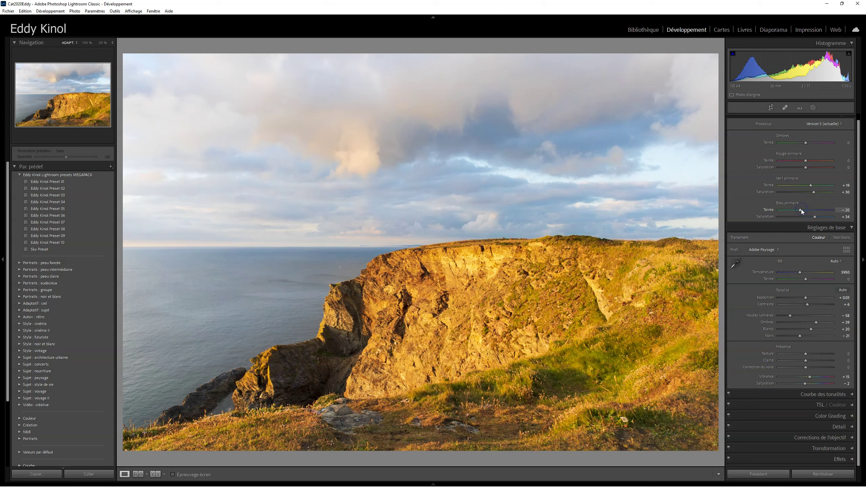
pyautogui.moveTo(802, 211); pyautogui.dragTo(804, 211)
pyautogui.doubleClick(803, 210)
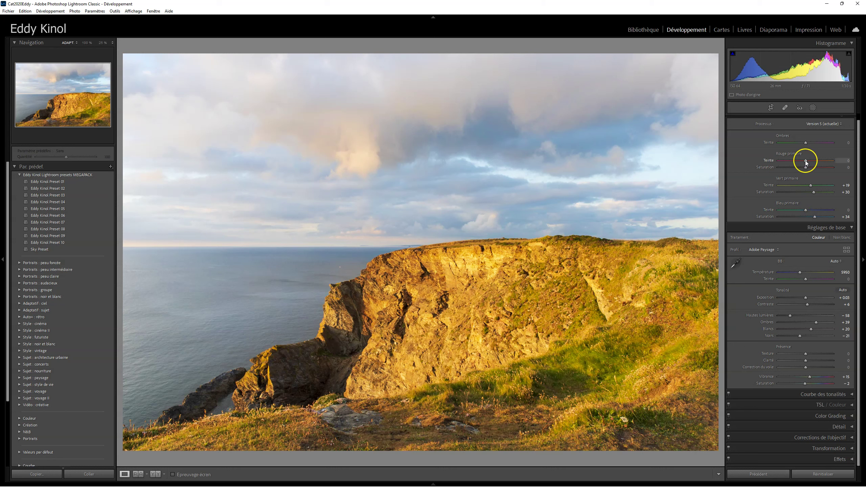
# - Lower the red primary's saturation to -30 and the green primary's saturation to +23
pyautogui.moveTo(806, 167); pyautogui.dragTo(797, 168)
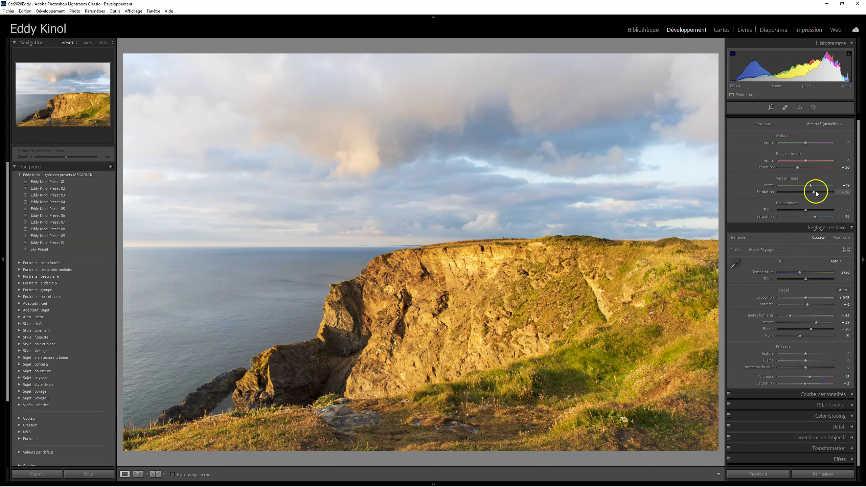
pyautogui.moveTo(813, 193)
pyautogui.mouseDown()
pyautogui.moveTo(798, 193)
pyautogui.moveTo(809, 193)
pyautogui.mouseUp()
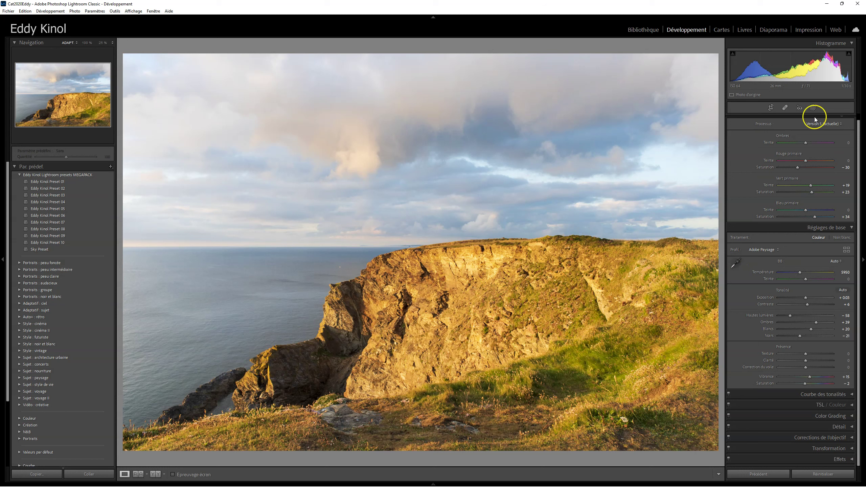
# - Compare the photo with the calibration adjustments turned off and on
pyautogui.scroll(1, 760, 165)
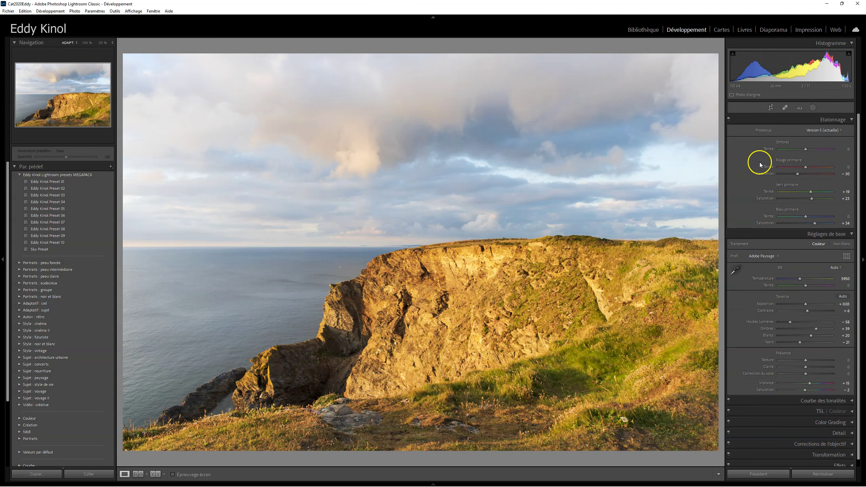
pyautogui.click(728, 119)
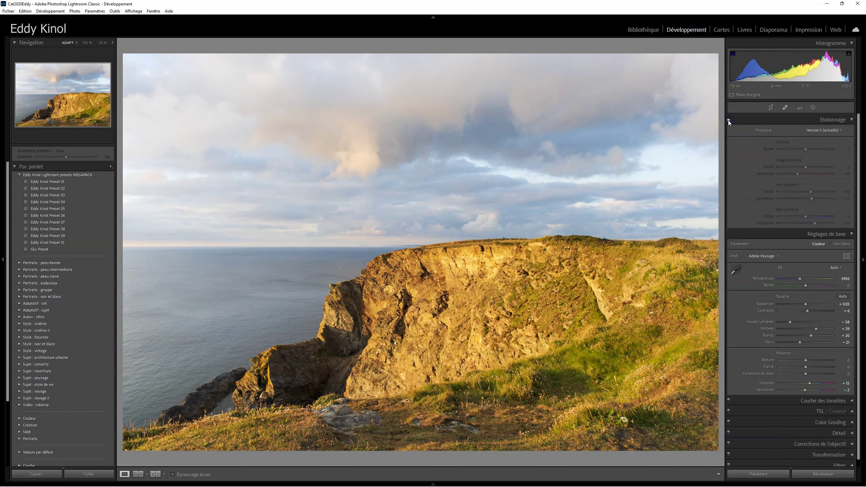
pyautogui.click(728, 119)
pyautogui.click(728, 120)
# - Shift the calibration's shadow tint towards green to -28
pyautogui.click(806, 149)
pyautogui.moveTo(806, 151)
pyautogui.mouseDown()
pyautogui.moveTo(792, 151)
pyautogui.moveTo(823, 146)
pyautogui.moveTo(796, 148)
pyautogui.mouseUp()
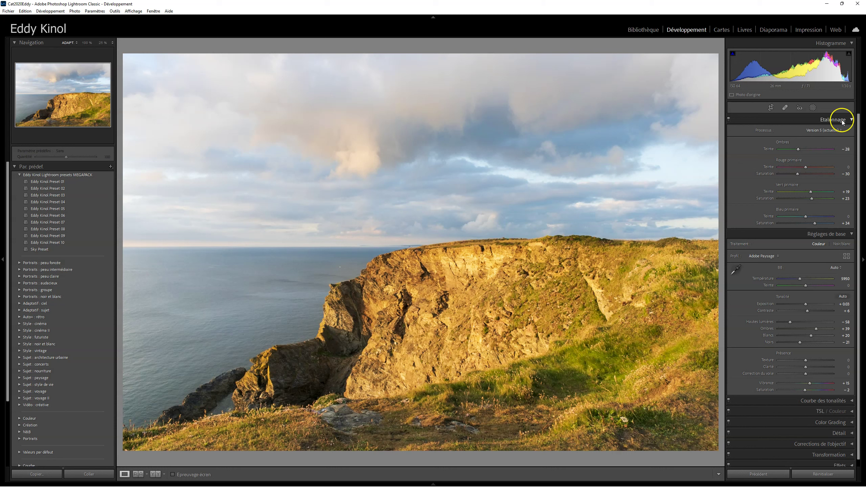
pyautogui.click(748, 139)
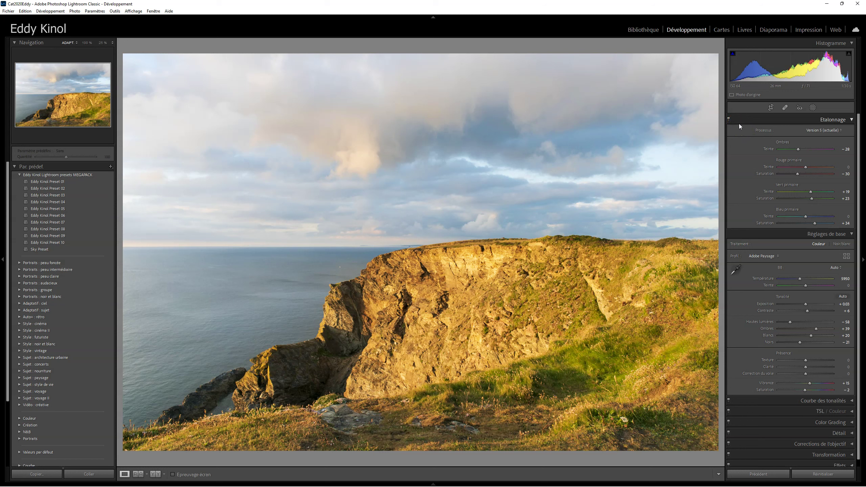